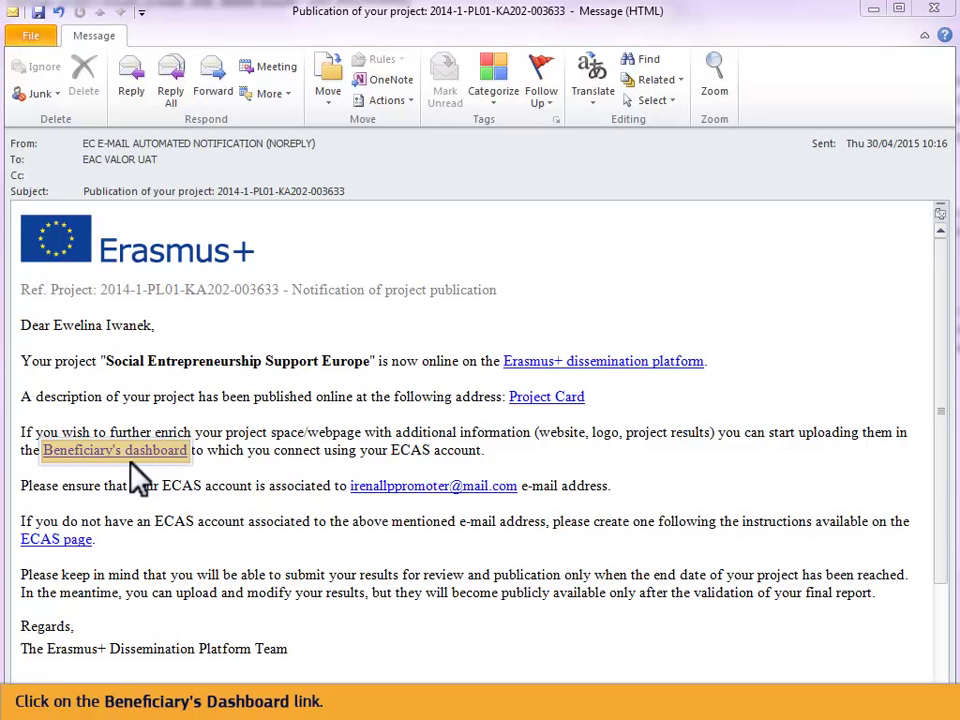
Step: Follow the Beneficiary's dashboard link in the Outlook publication notification e-mail
left_click(104, 450)
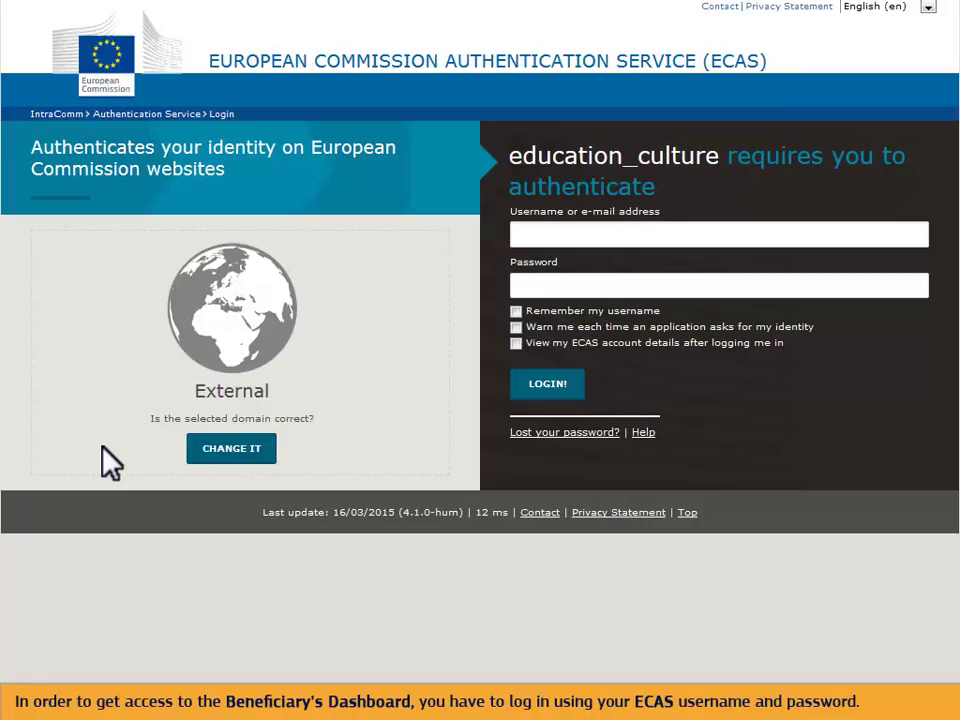
Step: Log in to ECAS with the account username and password
type("f63b025")
key("Tab")
type("**********")
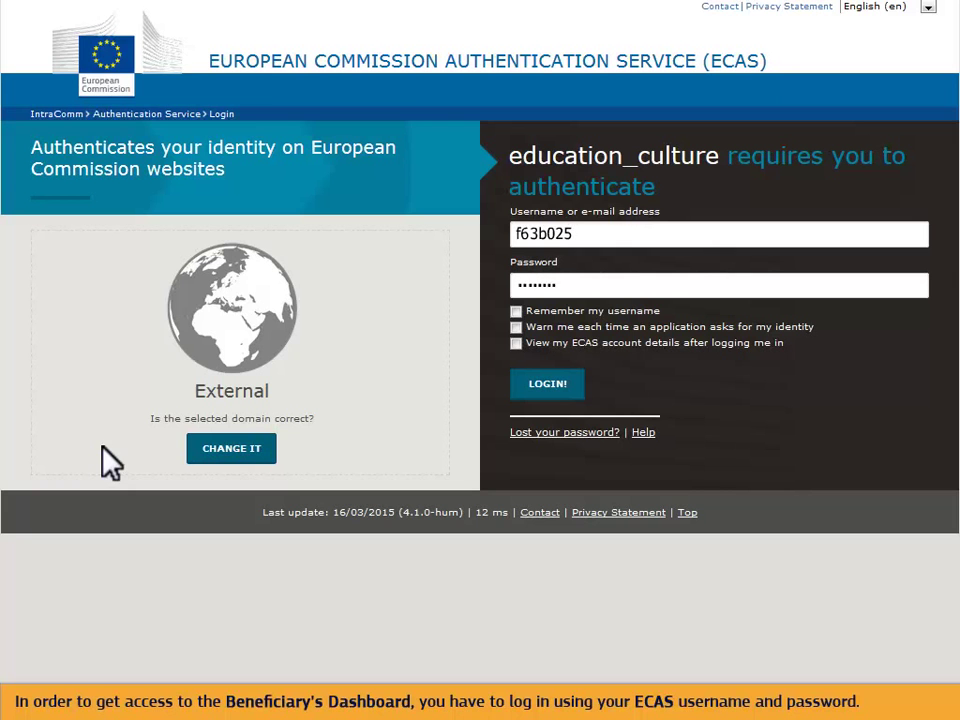
left_click(544, 392)
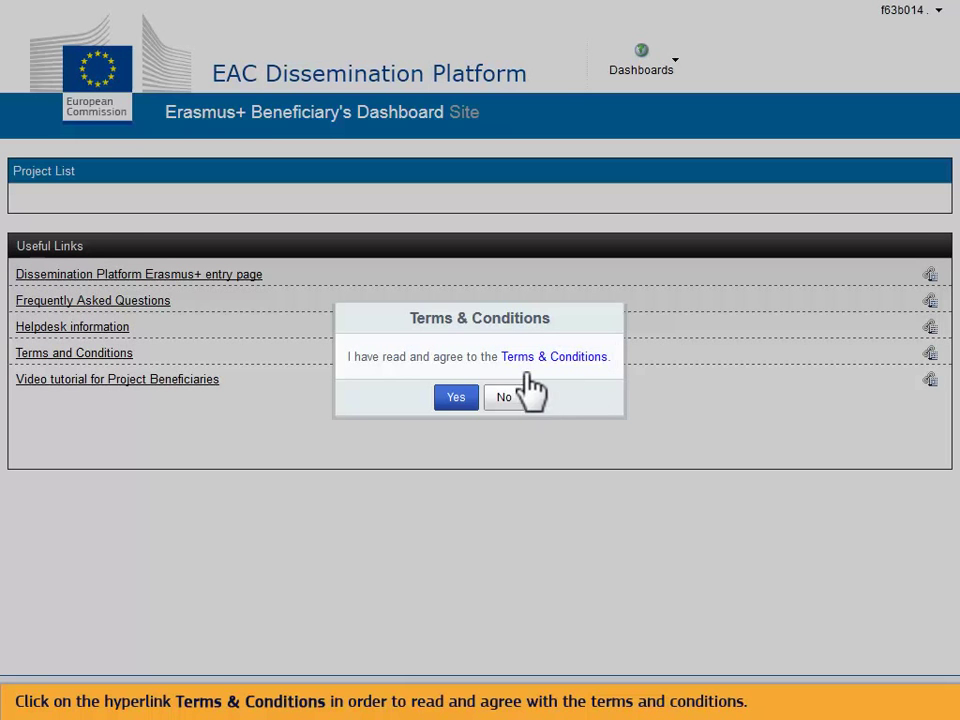
Step: Read through the Terms of Use, then accept the Terms & Conditions with Yes
left_click(522, 357)
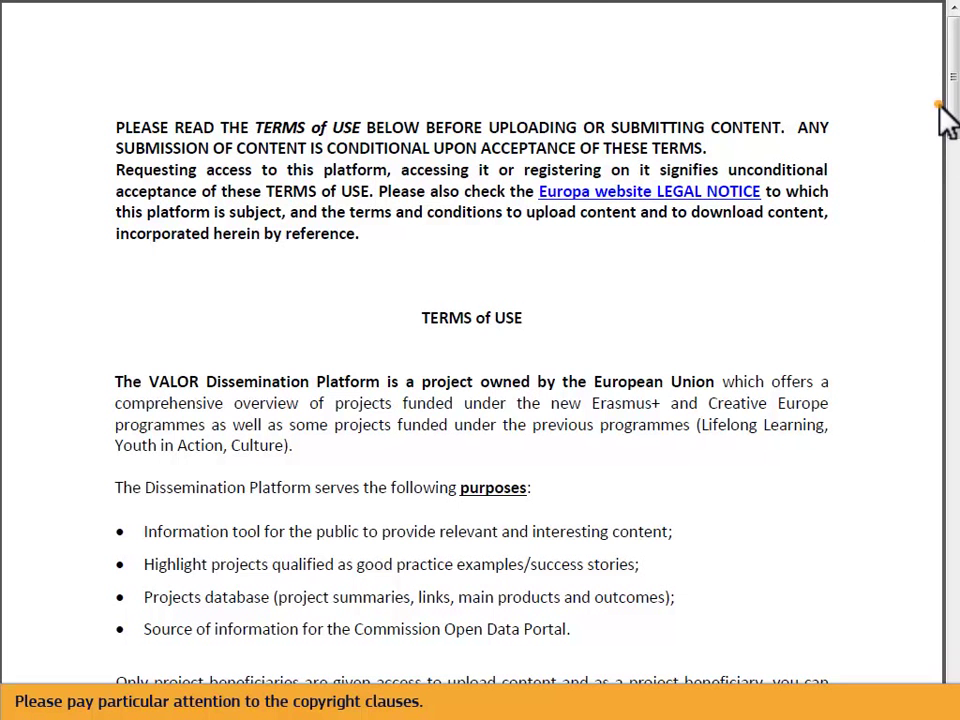
left_click_drag(950, 118, 952, 556)
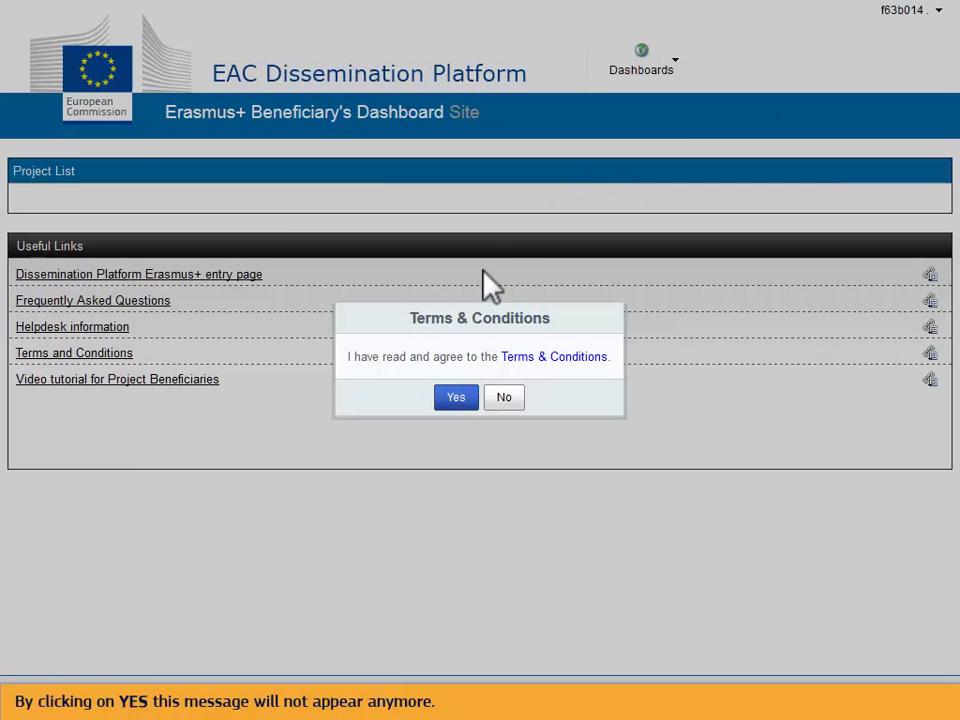
left_click(454, 396)
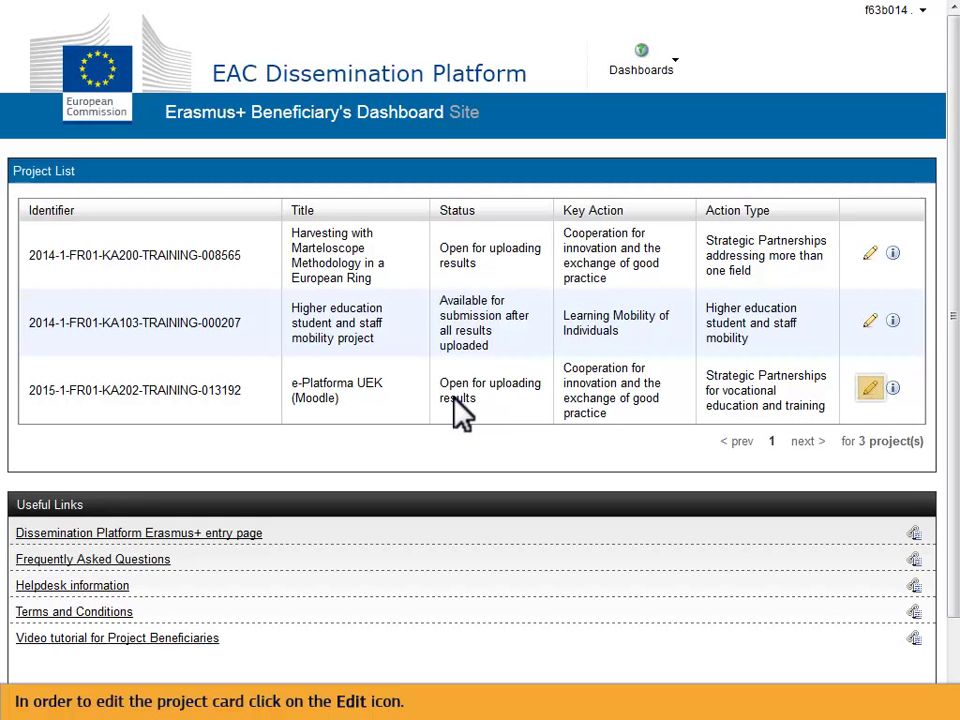
Step: Open the e-Platforma UEK (Moodle) row's project card for editing from the Project List
left_click(869, 390)
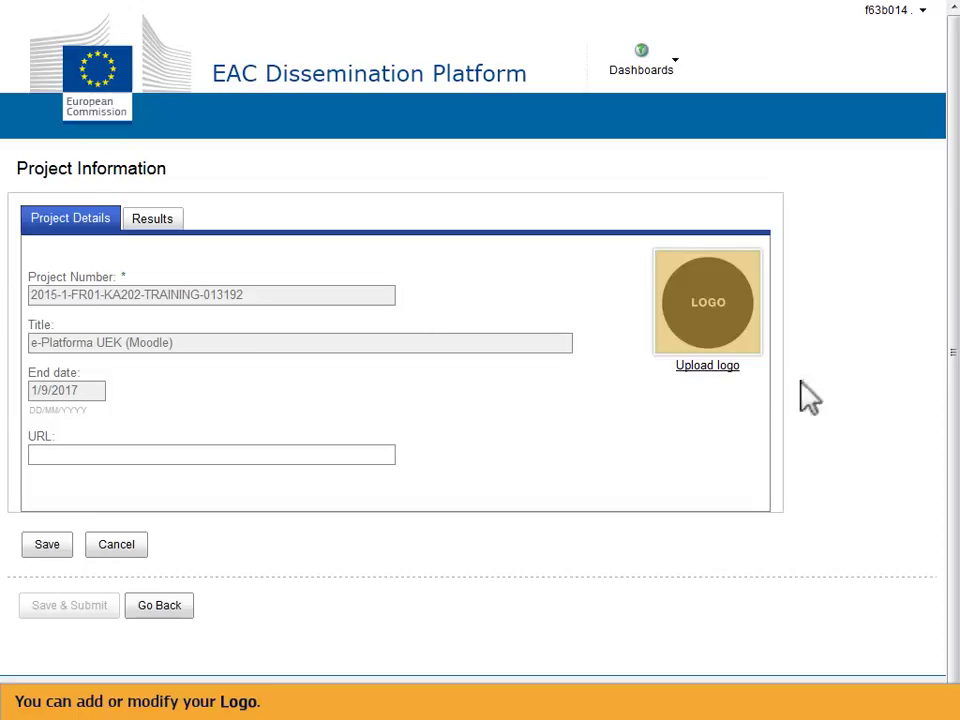
Step: Upload YUSS_logo.jpg as the e-Platforma UEK (Moodle) project logo
left_click(714, 376)
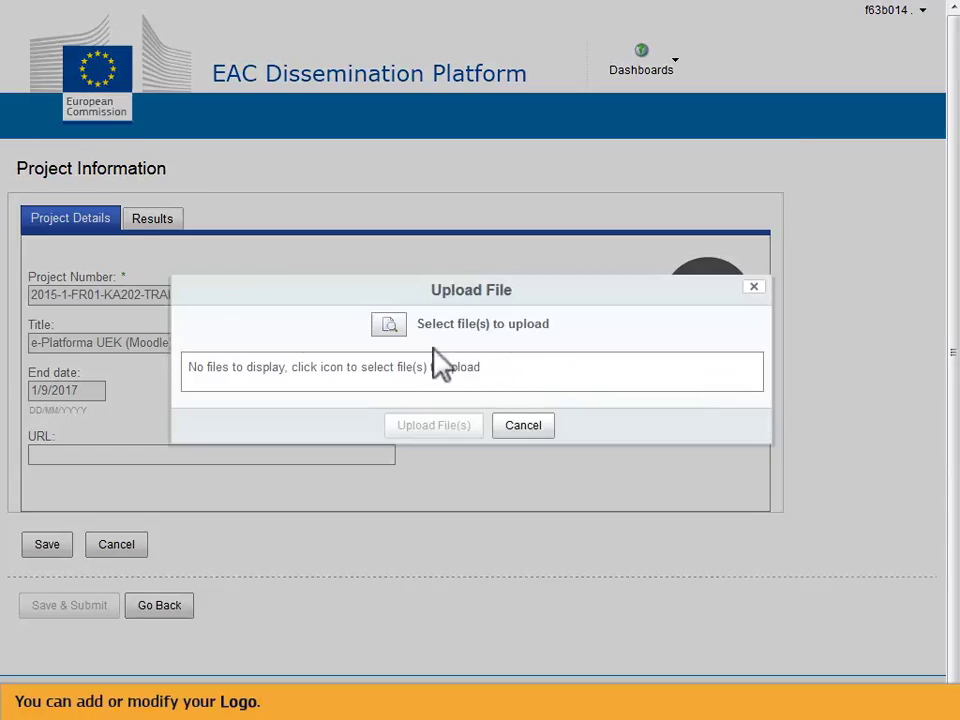
left_click(392, 324)
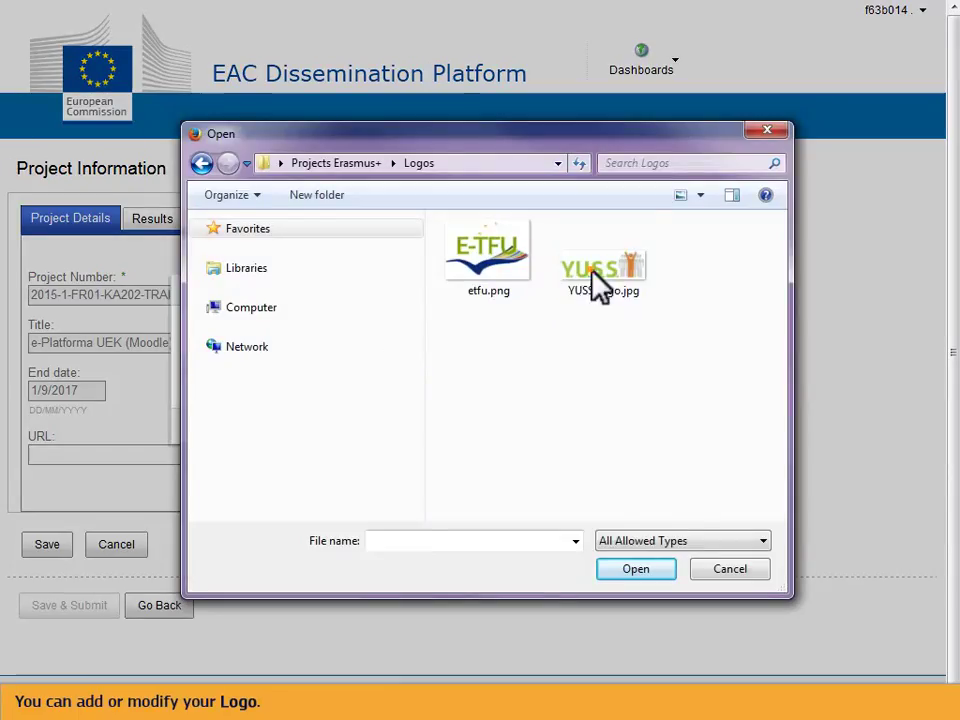
left_click(598, 283)
left_click(617, 569)
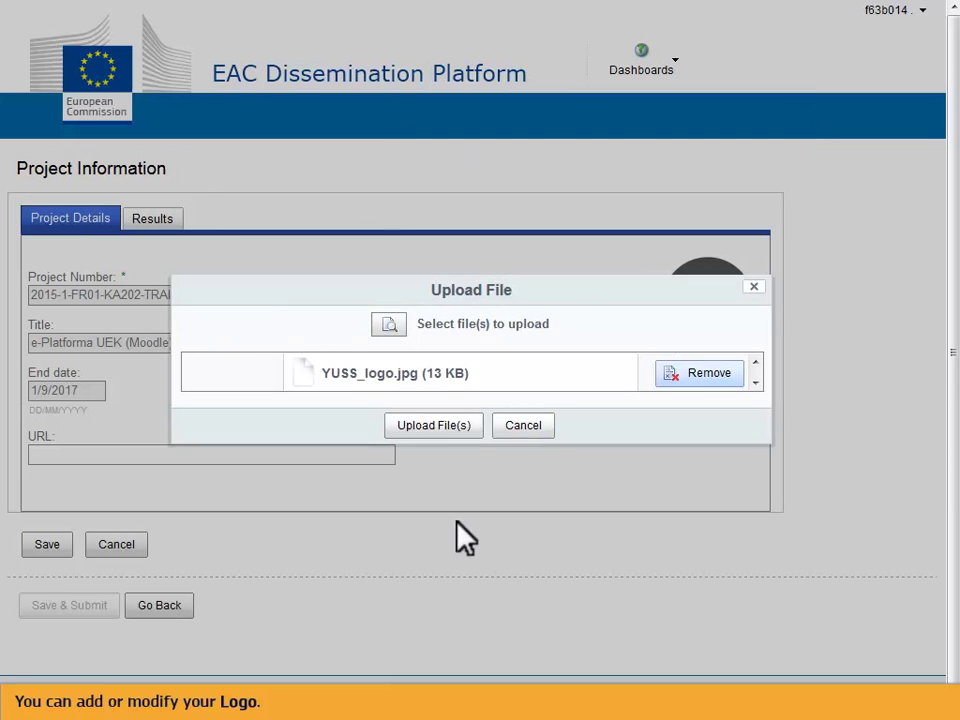
left_click(427, 428)
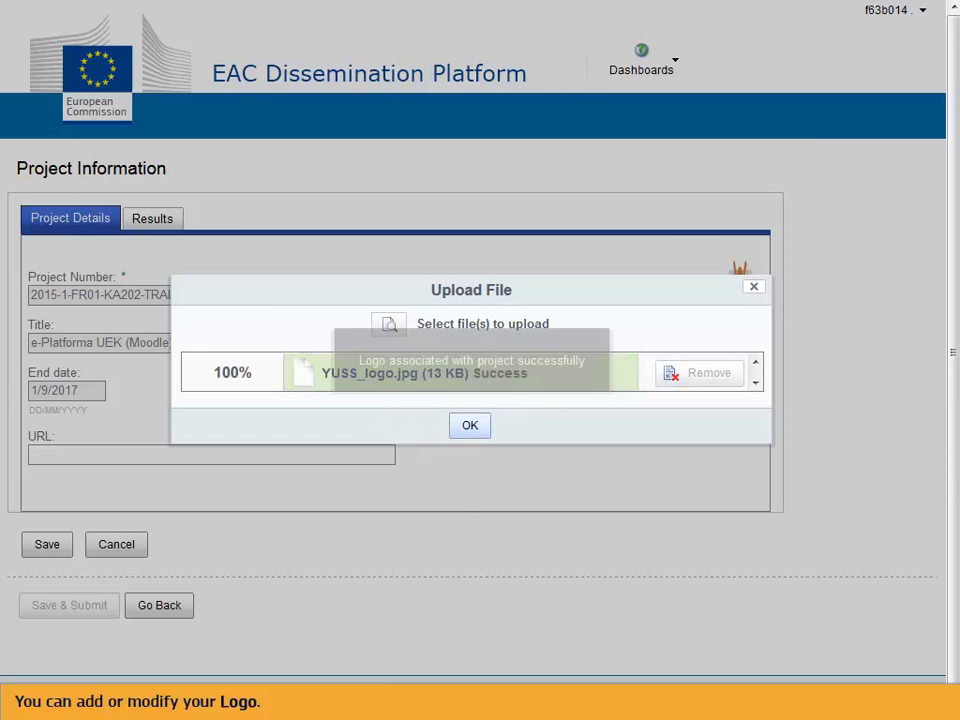
left_click(469, 426)
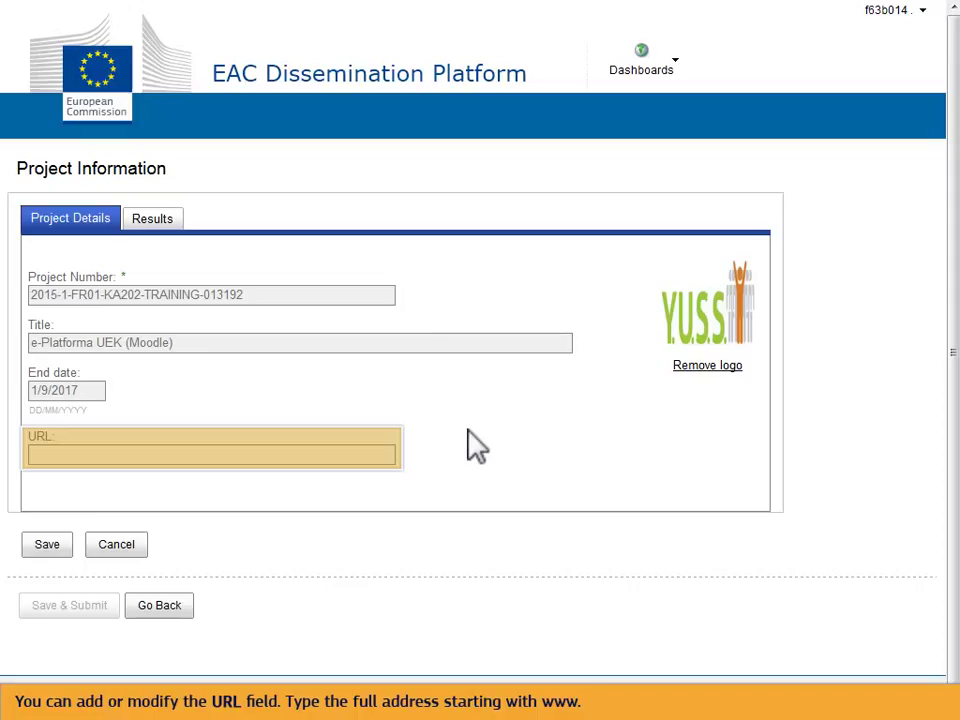
left_click(50, 458)
type("www.ec.europa.eu/programmes")
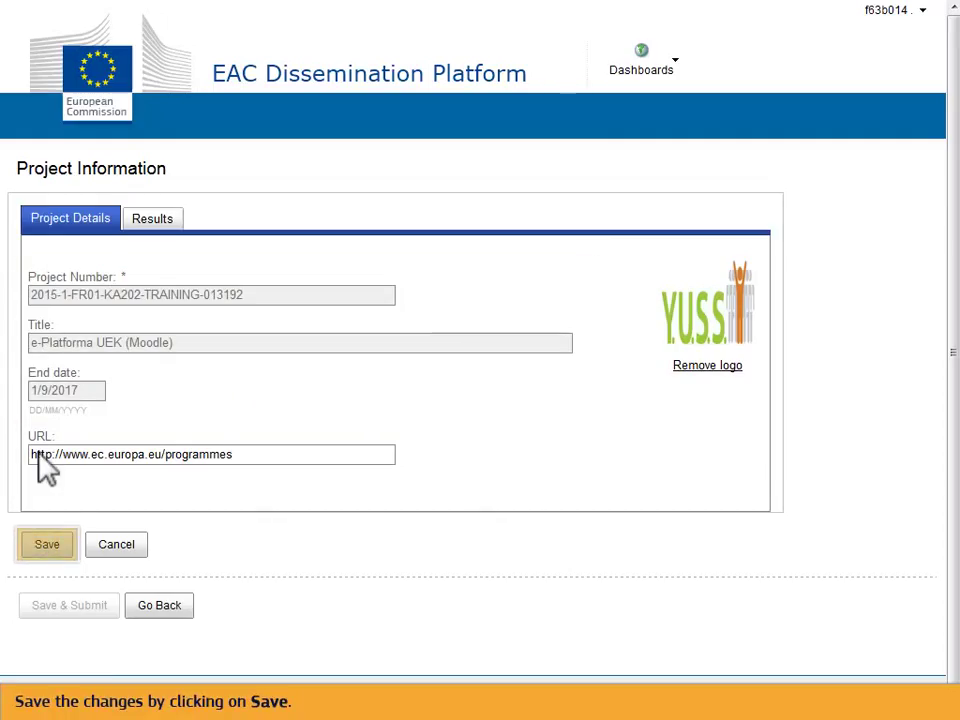
left_click(50, 544)
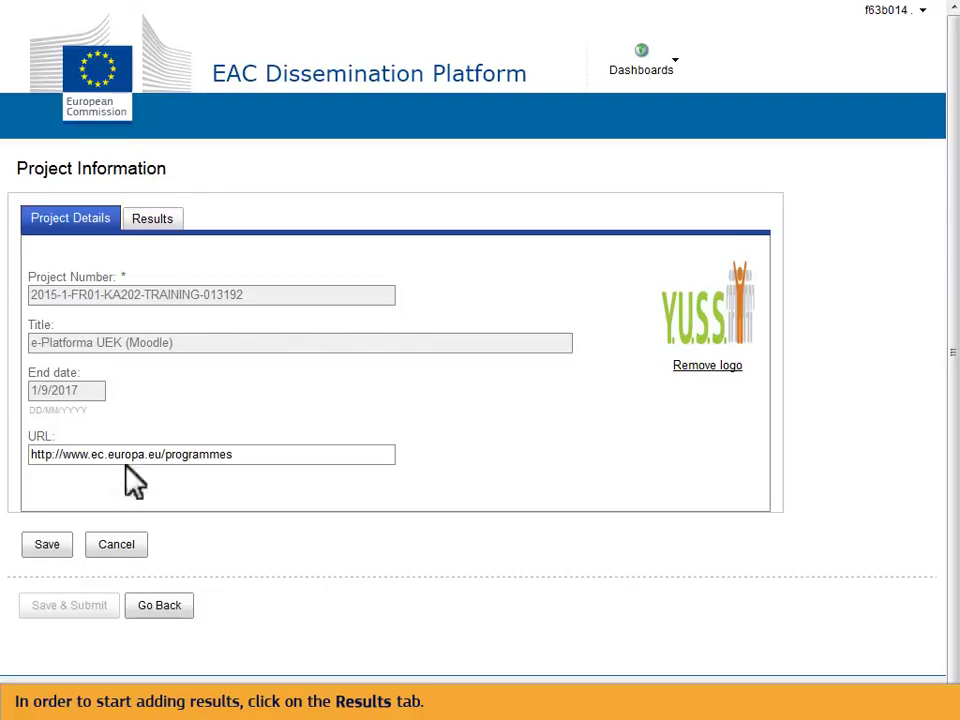
Step: Add a result titled 'Galway Film Fair' with its festival industry-events description and save it
left_click(152, 219)
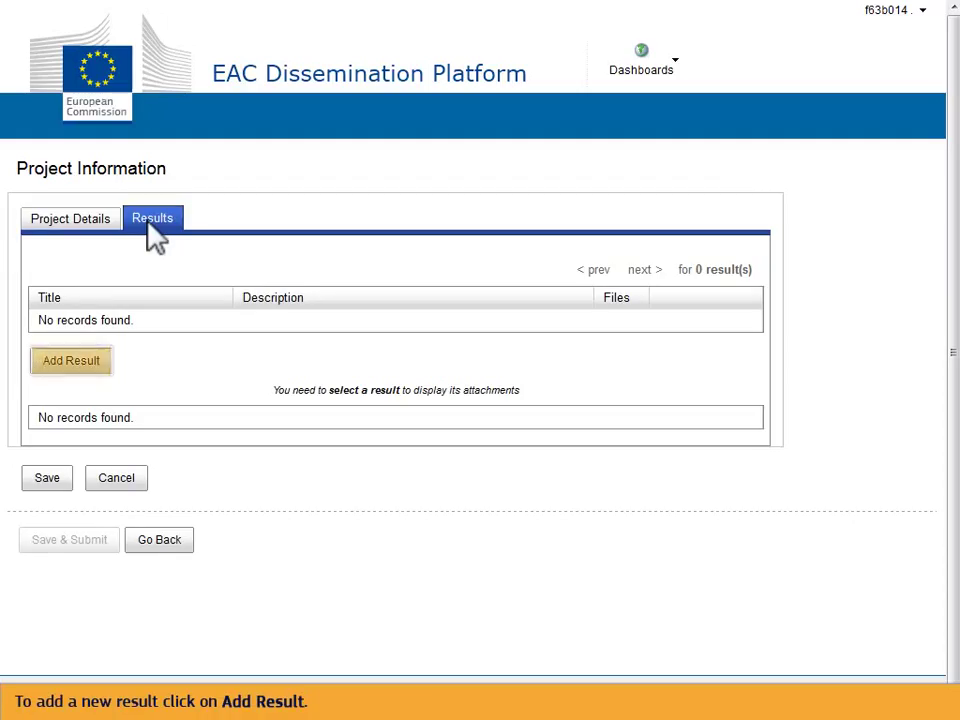
left_click(68, 362)
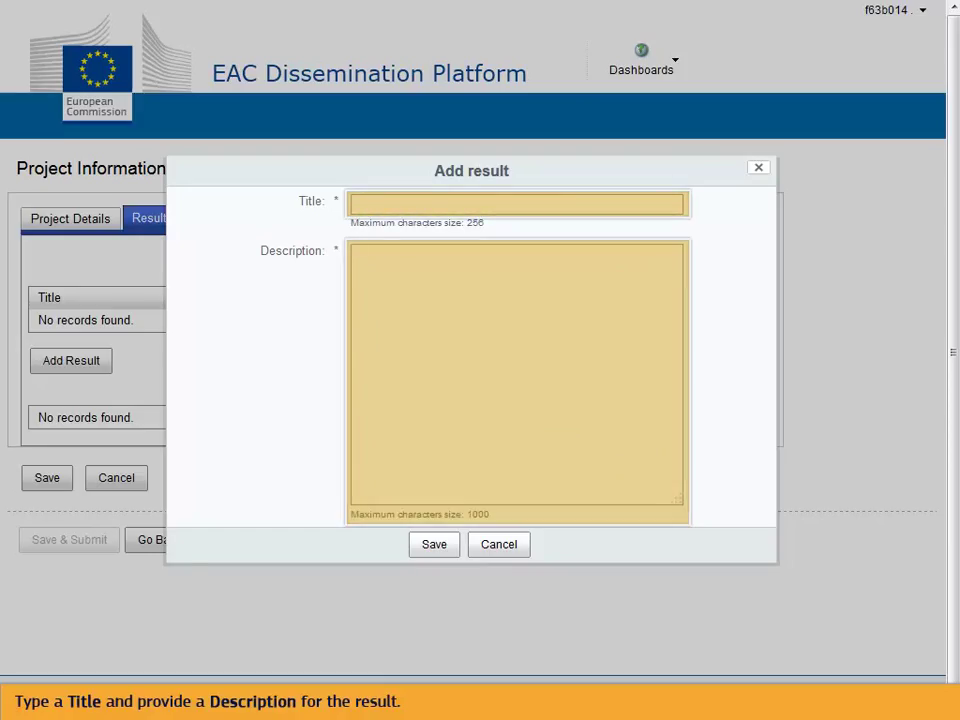
left_click(361, 204)
type("Galway Film Fair")
left_click(433, 289)
type("The Galway Film Fair is an umb")
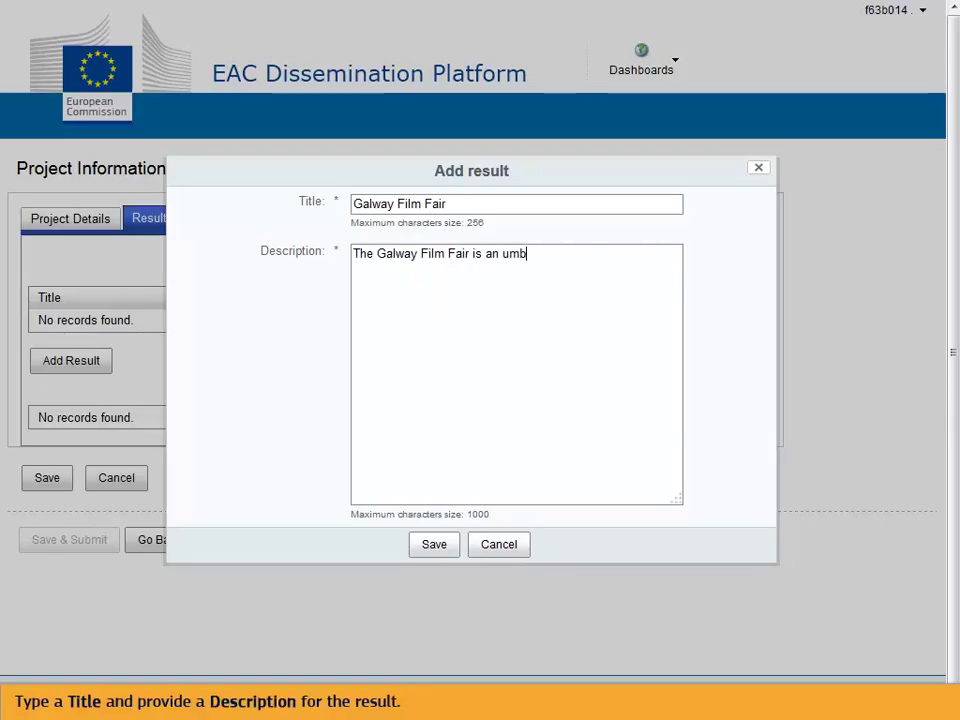
type("rella term for the many industry events taking place during the Galway Film Fair Fleadh (festival) for the benefit of the Euro")
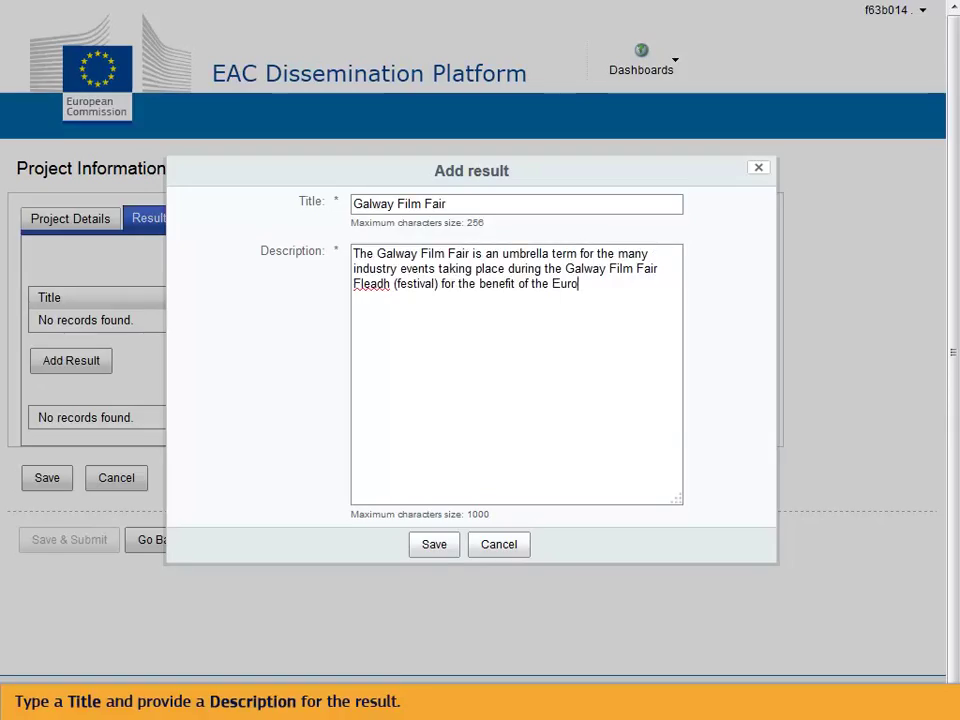
type("pean audio-visual industry.")
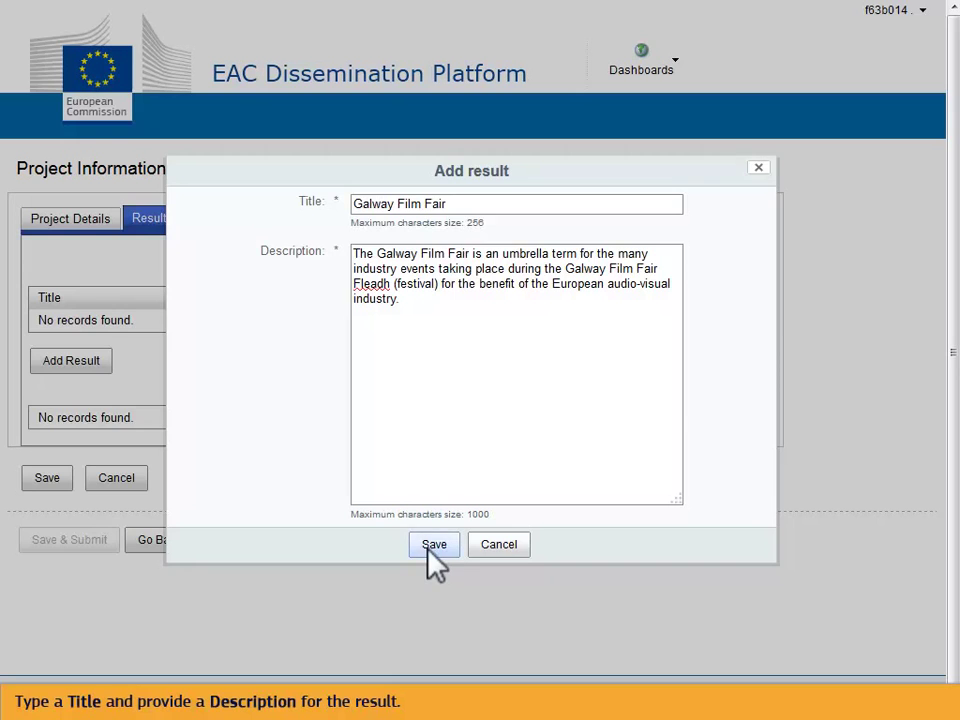
left_click(432, 546)
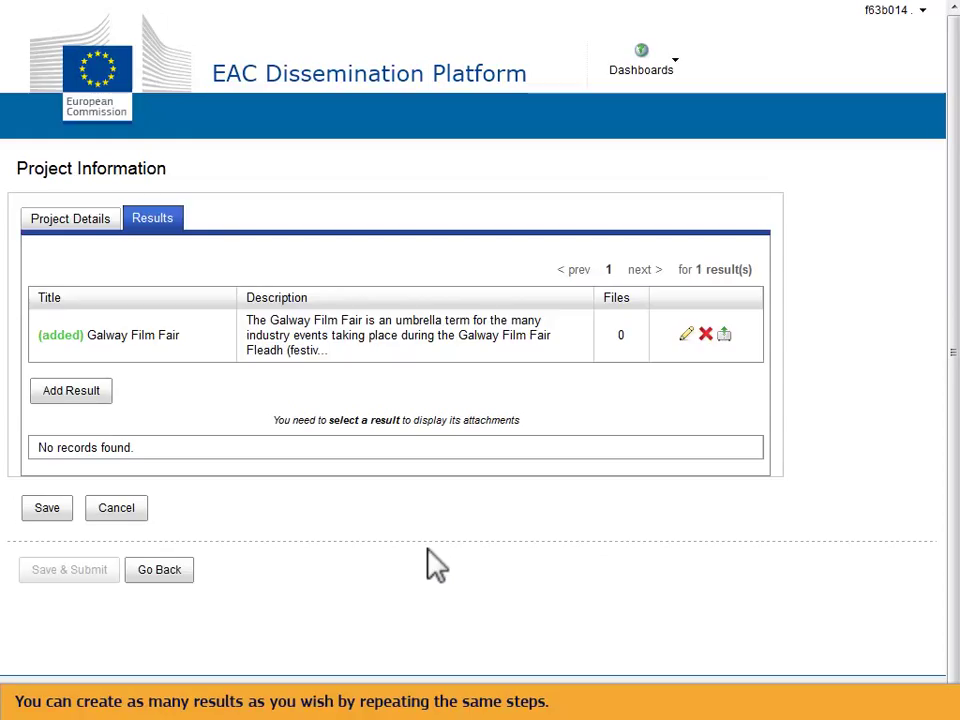
Step: Paste in a second result 'New audiences and creations' with its SYMBOLS description and save it
left_click(80, 391)
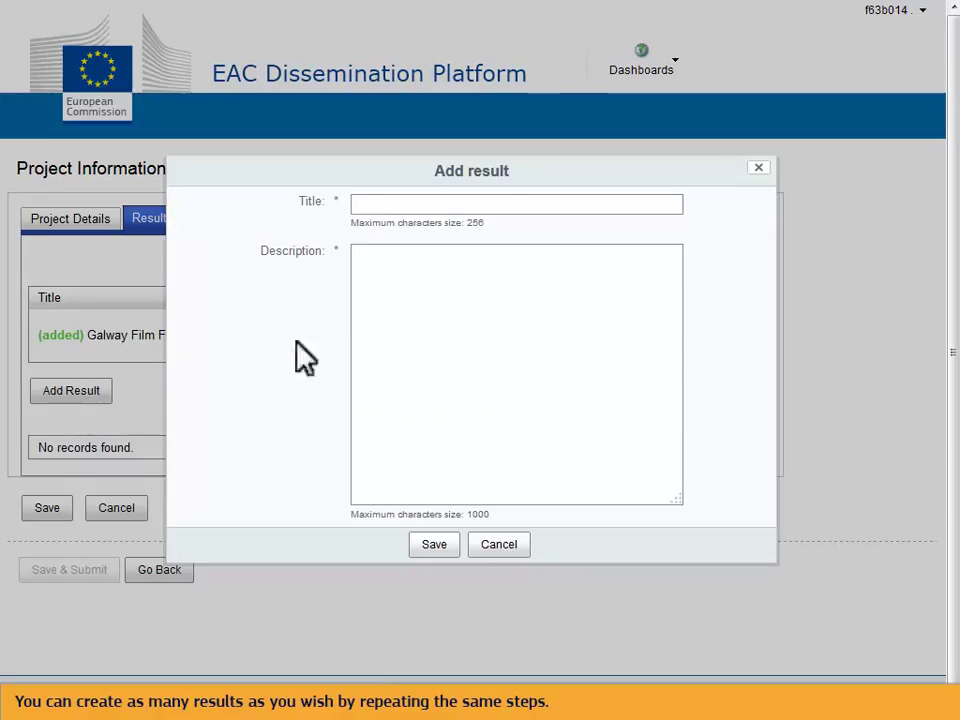
left_click(364, 205)
type("New audiences and creations")
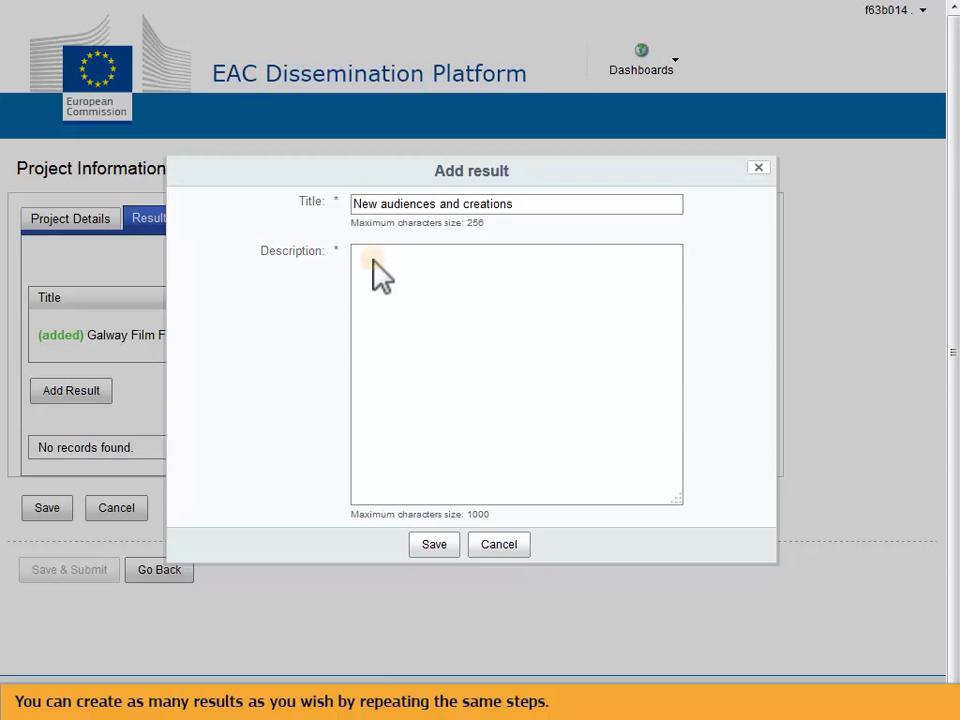
left_click(372, 260)
type("SYMBOLS is an innovative interdisciplinary cooperation project that pretends to create and test new approaches to discover European Cemeteries, in order reinforce the knowledge and public awareness on its hidden heritage.")
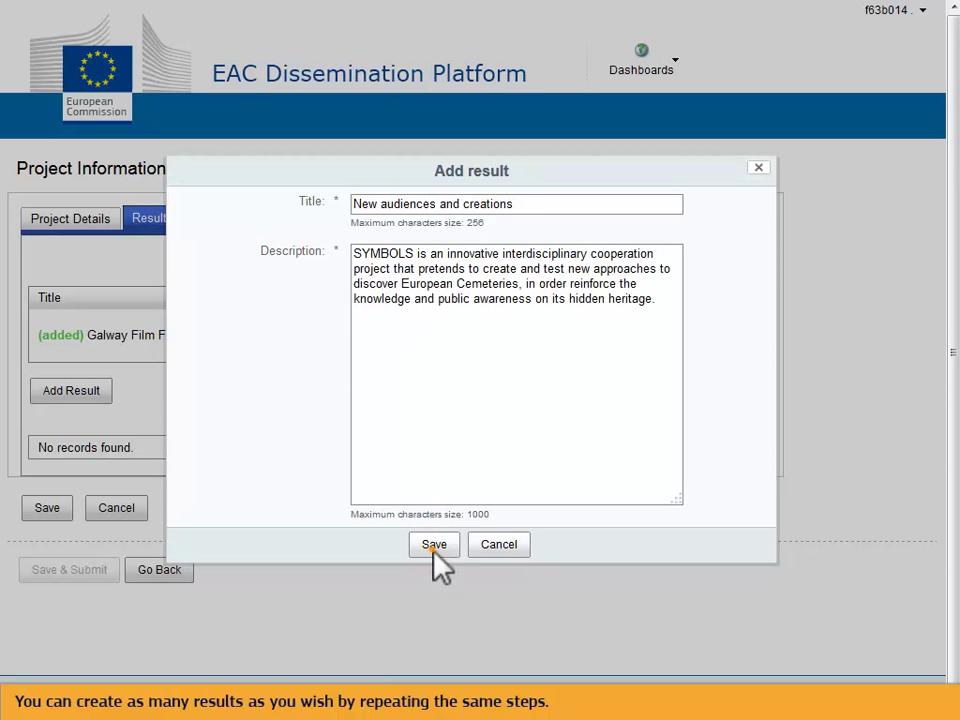
left_click(434, 545)
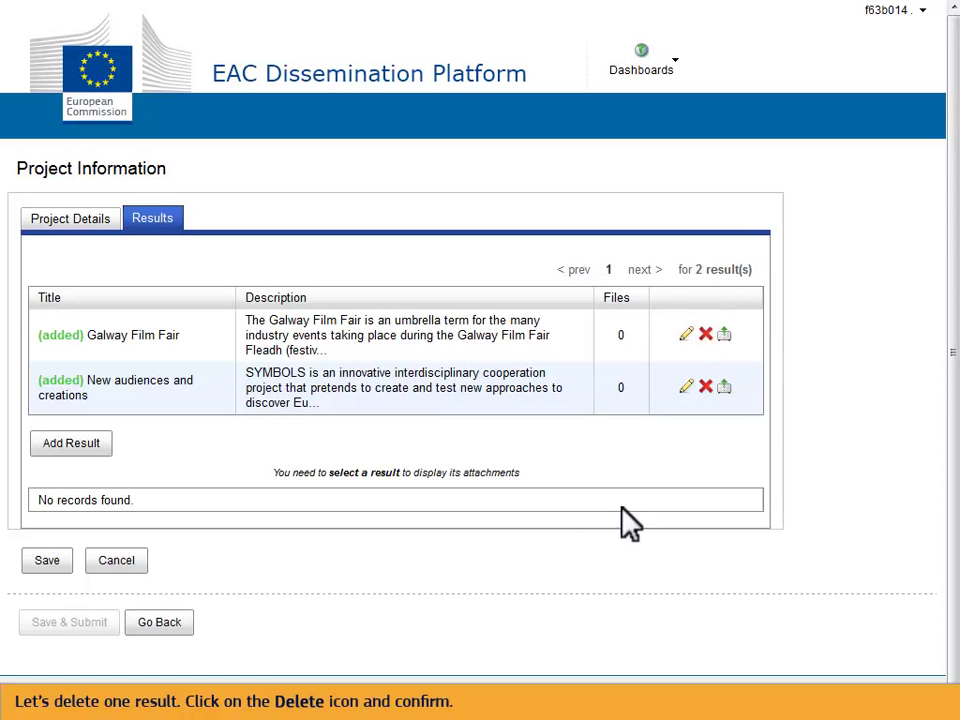
Step: Delete the Galway Film Fair result and confirm the deletion
left_click(705, 335)
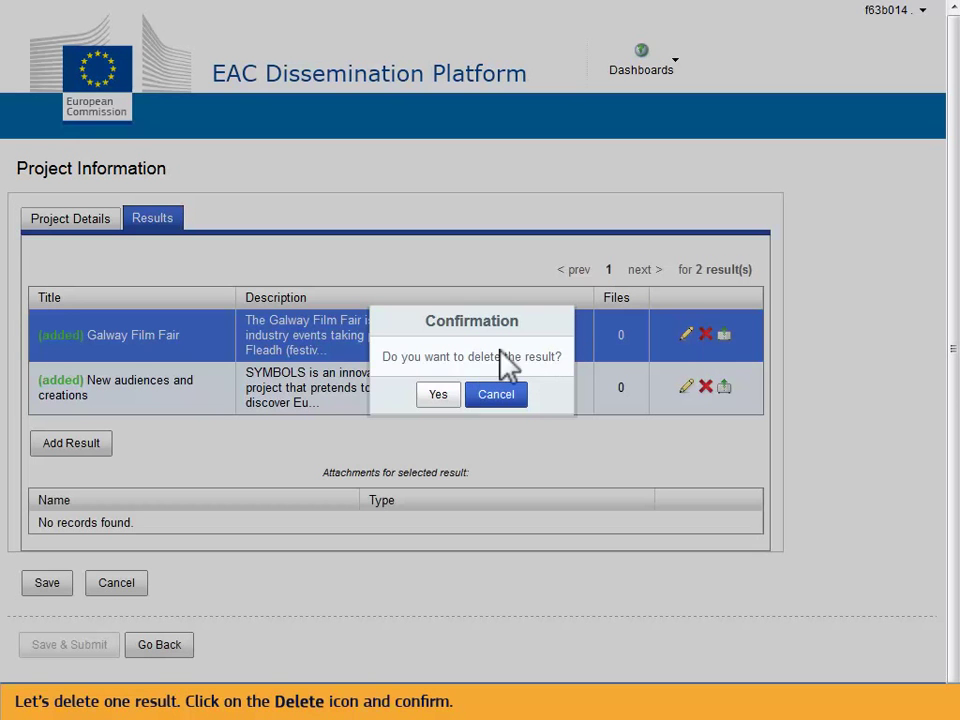
left_click(434, 395)
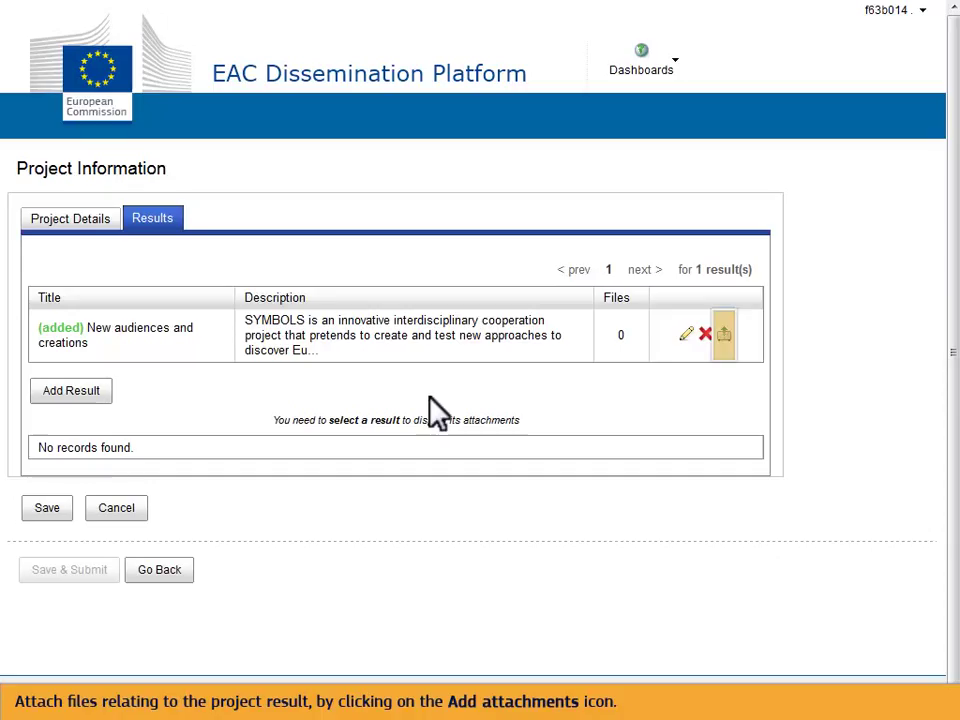
Step: Upload the female unemployment report PDF and online language learning tutorial .docx to New audiences and creations
left_click(725, 340)
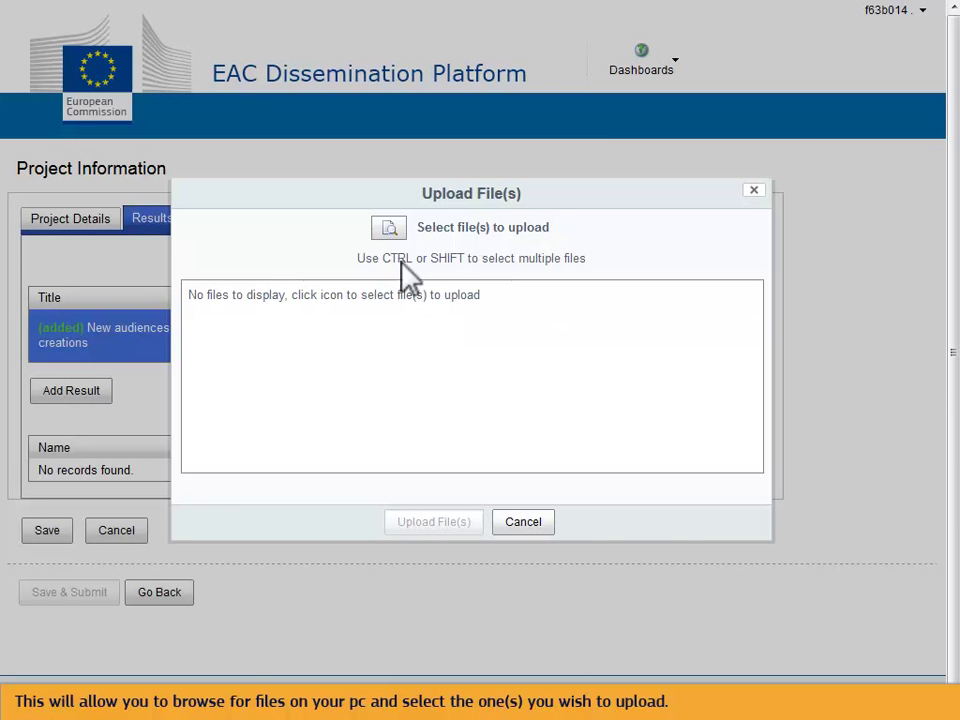
left_click(392, 232)
left_click(566, 270)
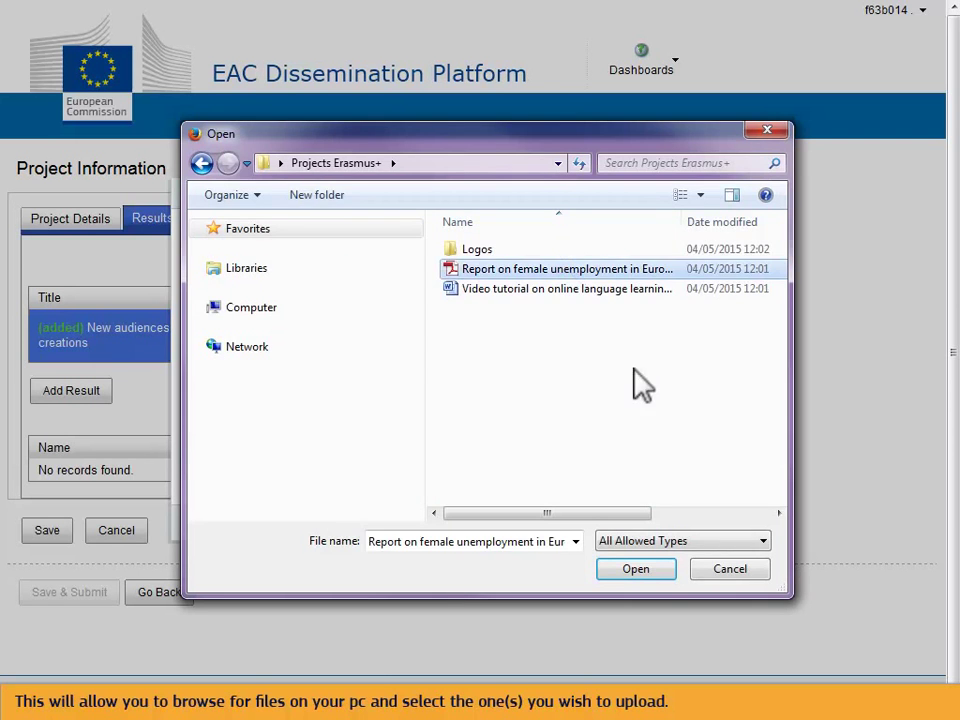
left_click(640, 569)
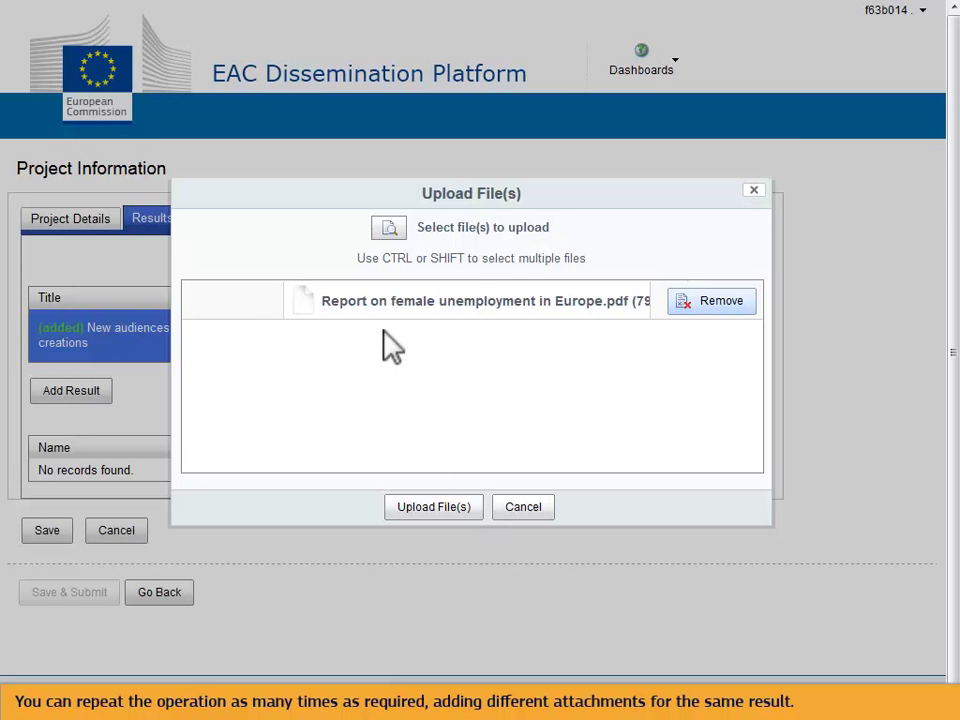
left_click(388, 228)
left_click(549, 288)
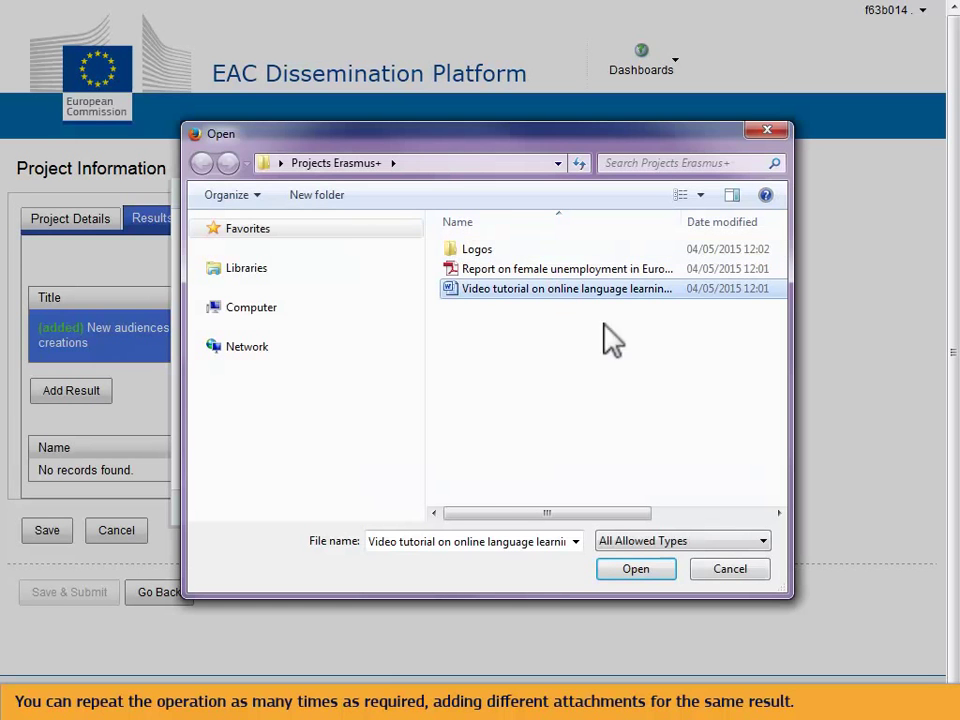
left_click(636, 569)
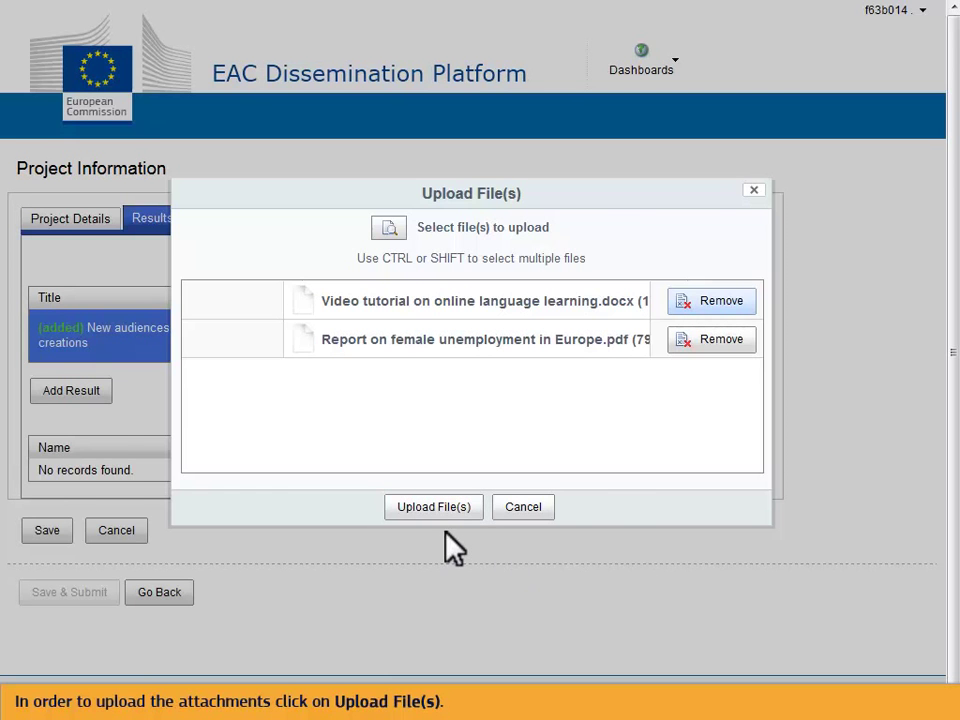
left_click(435, 508)
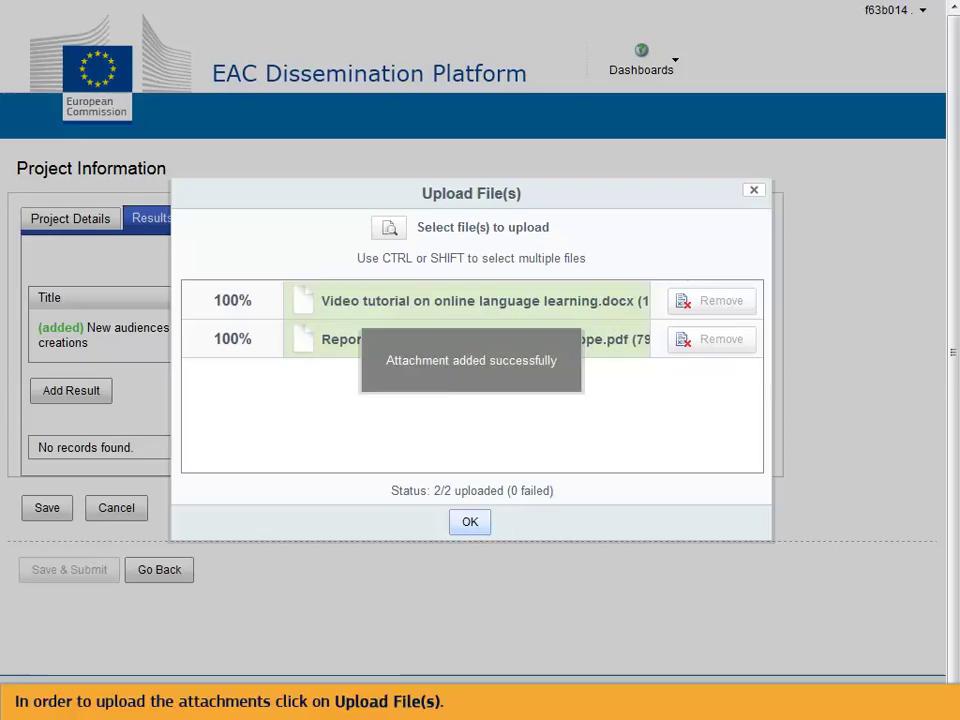
left_click(454, 521)
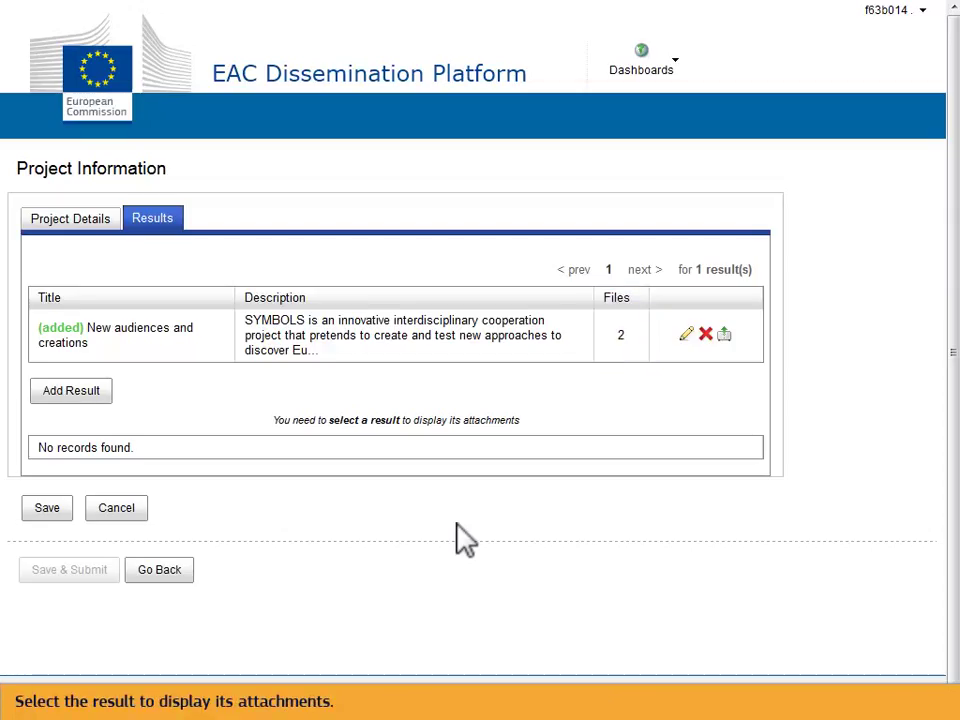
Step: Check the New audiences and creations result's attachments, then save the project card
left_click(570, 347)
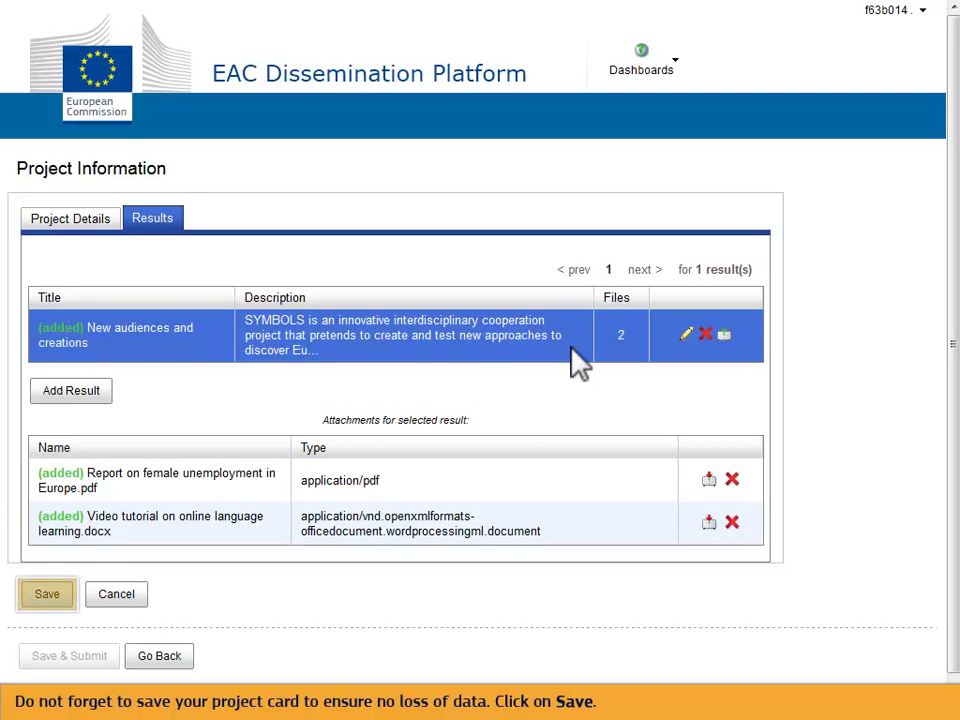
left_click(52, 592)
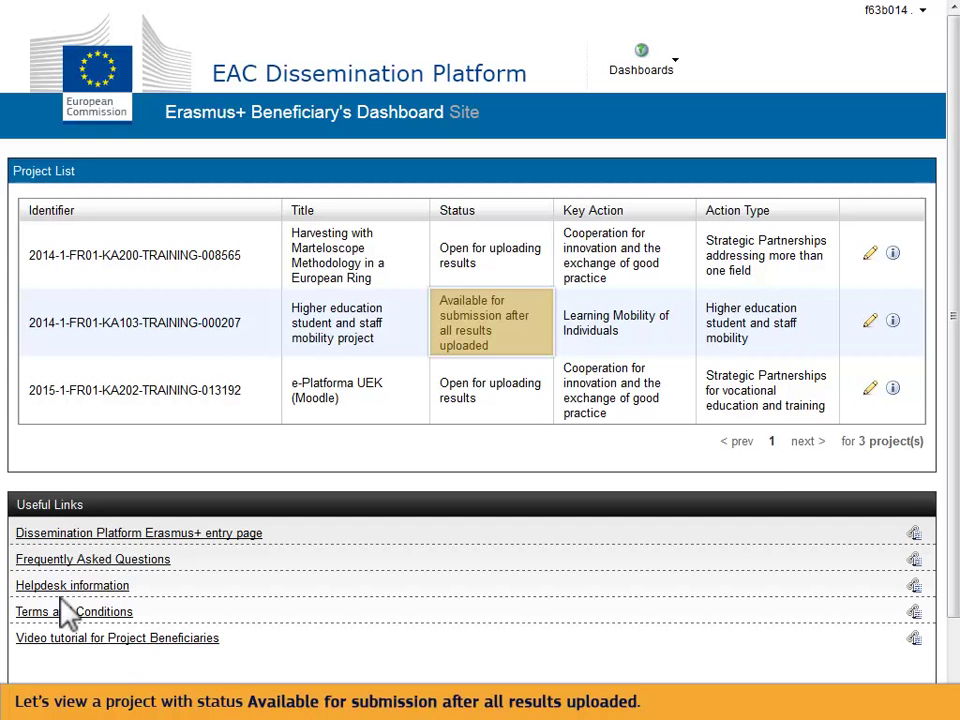
Step: Open project 000207, Higher education student and staff mobility, at its Results tab
left_click(868, 320)
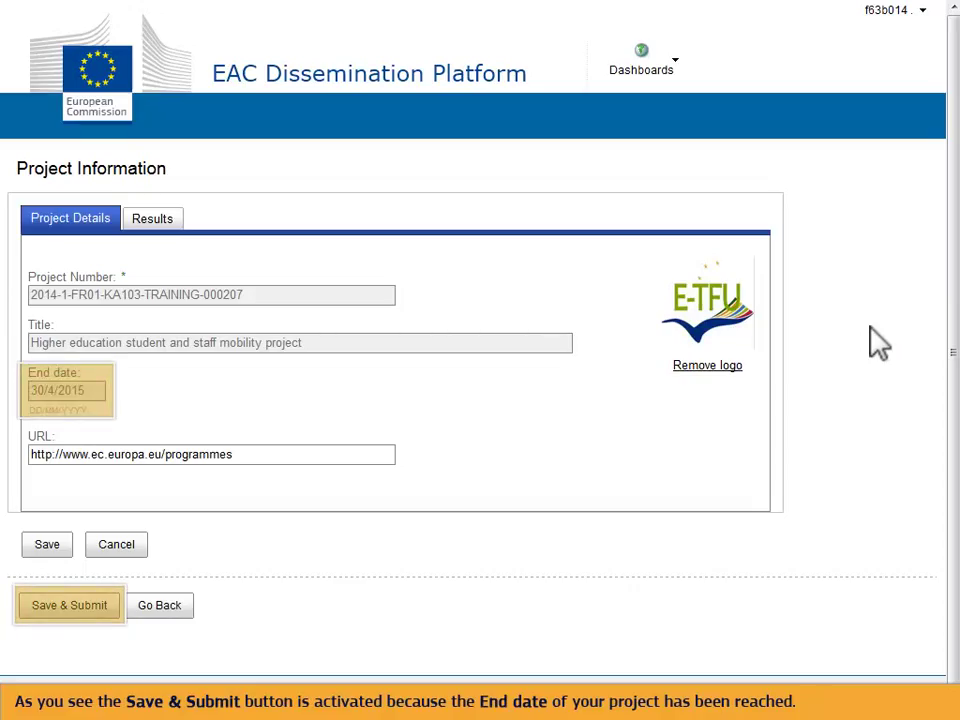
left_click(155, 222)
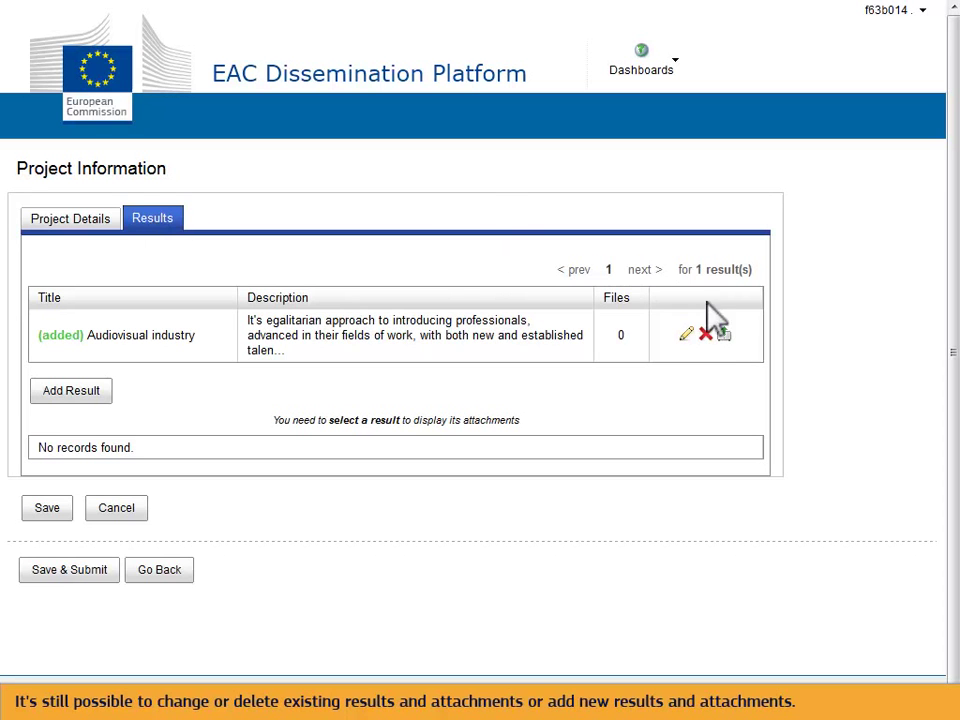
Step: Upload the MP3 demo song, VIDEO.mp4 and unemployment report PDF to Audiovisual industry
left_click(724, 334)
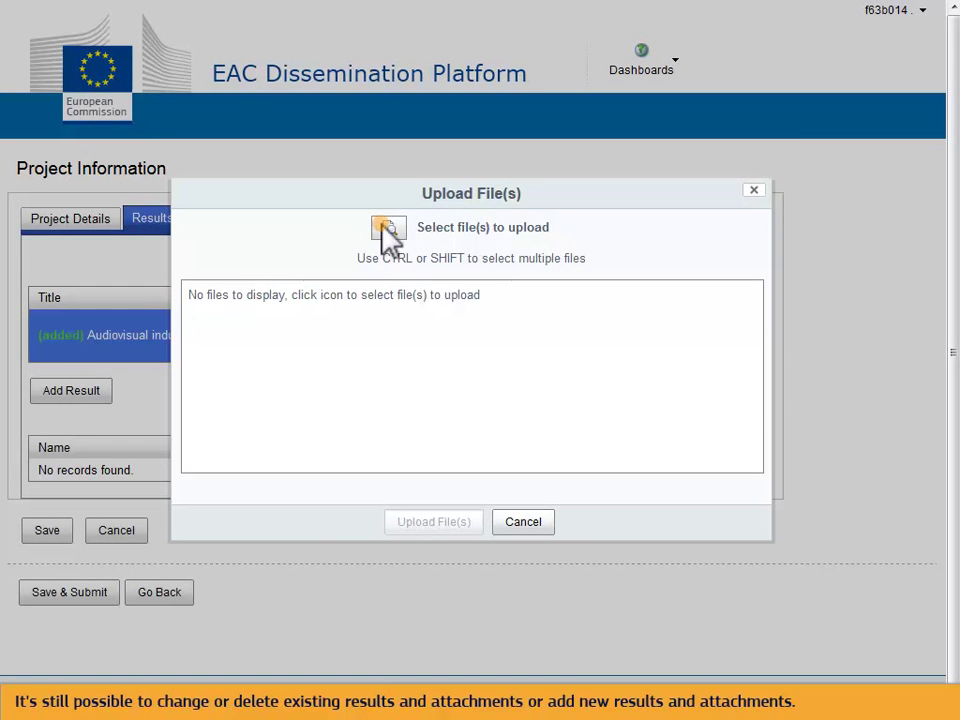
left_click(389, 228)
left_click_drag(477, 328, 472, 332)
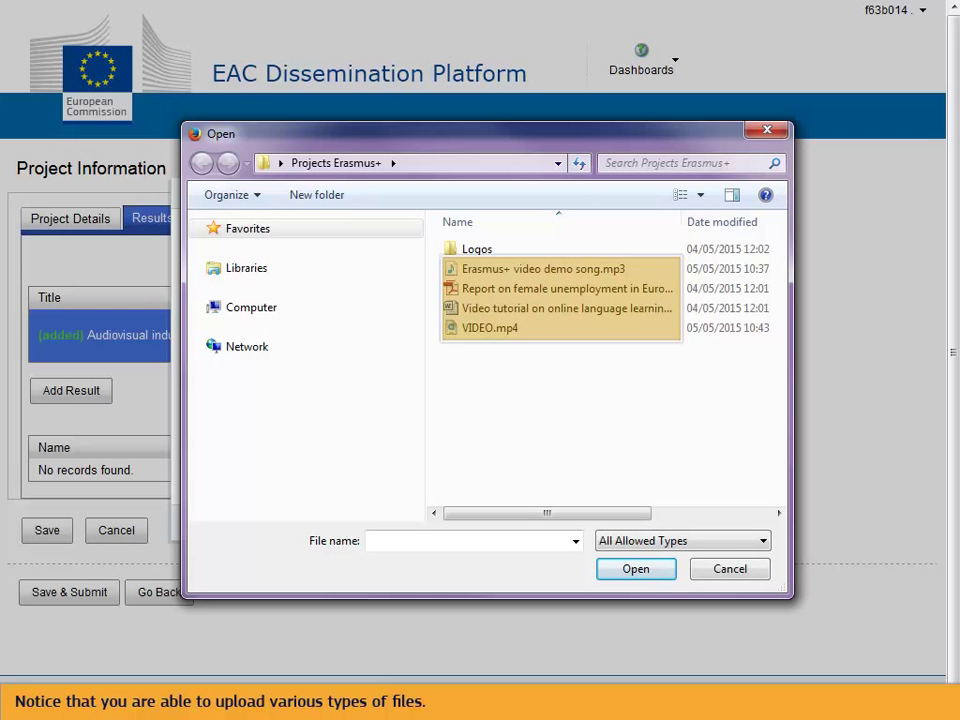
key("Return")
left_click(448, 512)
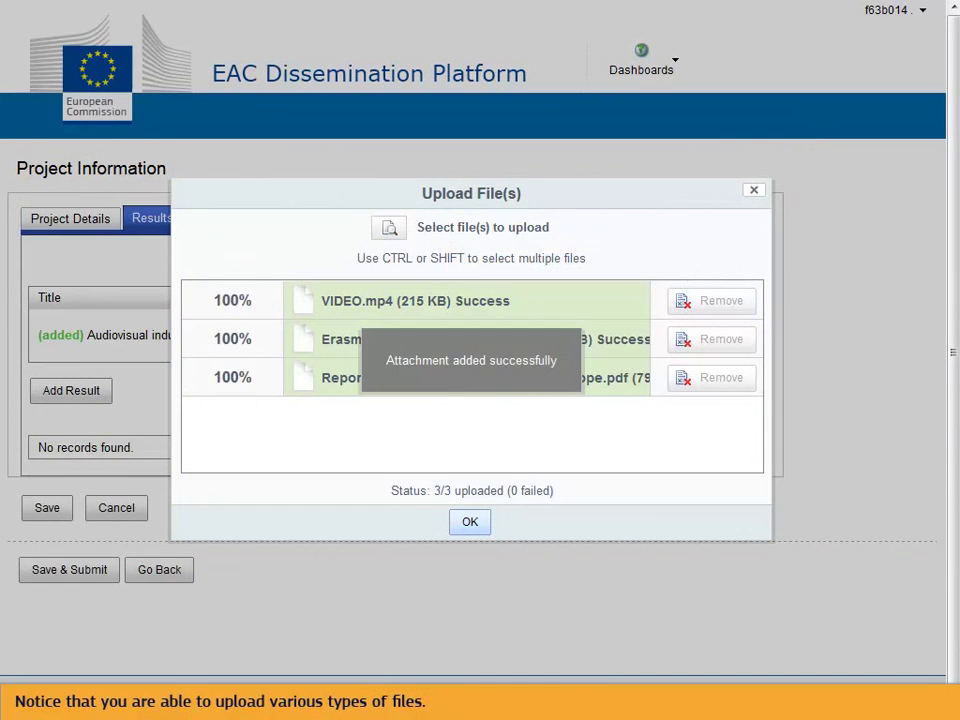
left_click(470, 521)
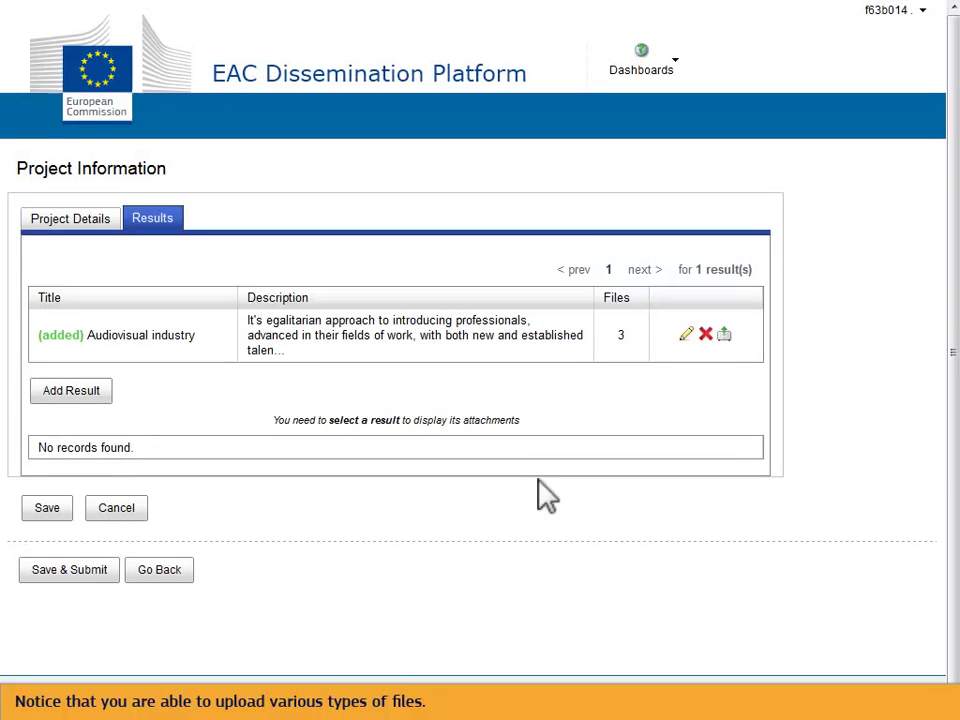
left_click(583, 352)
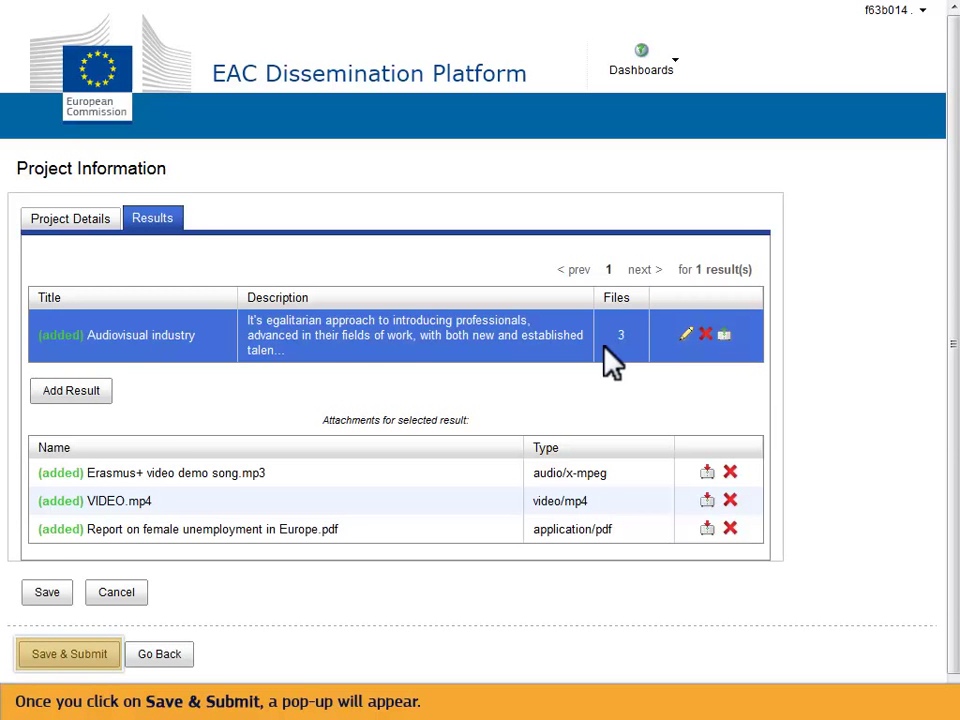
Step: Save & Submit the Higher education mobility project and confirm the submission
left_click(62, 653)
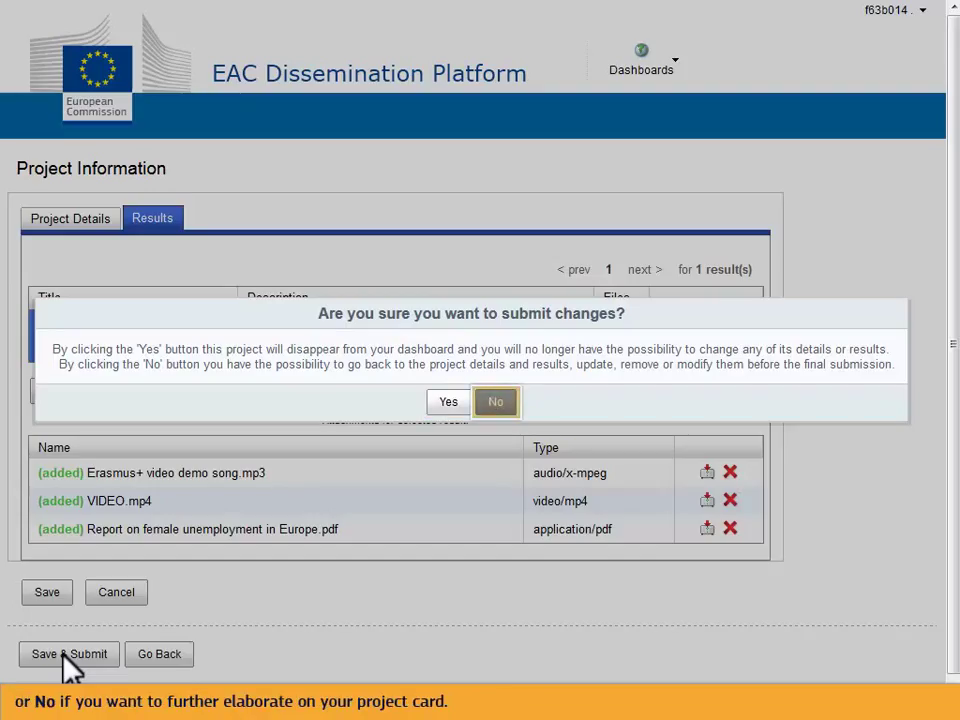
left_click(446, 404)
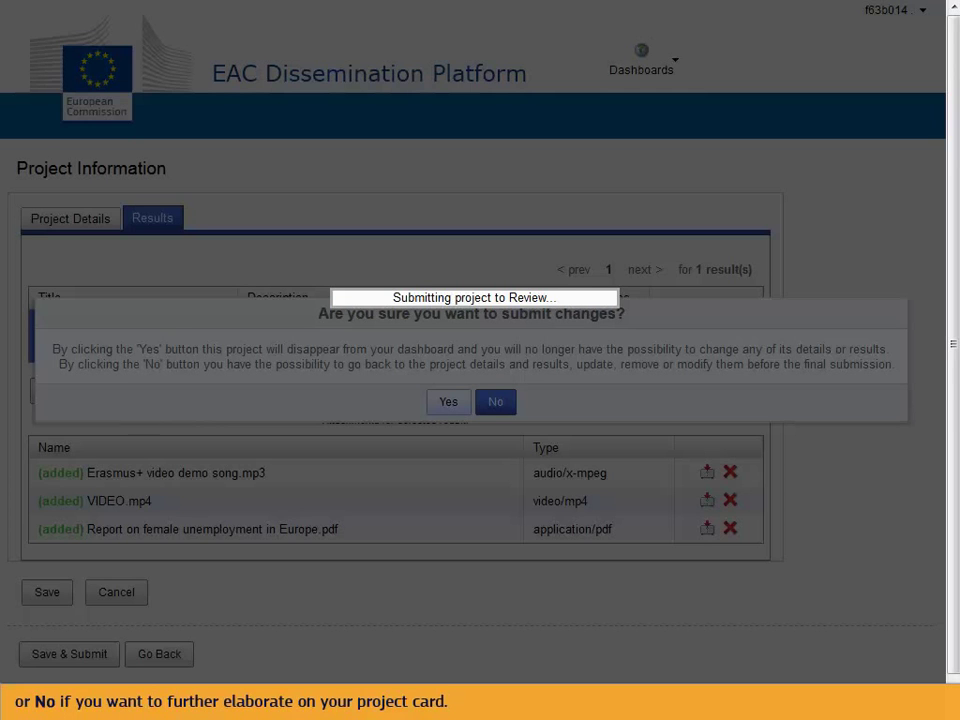